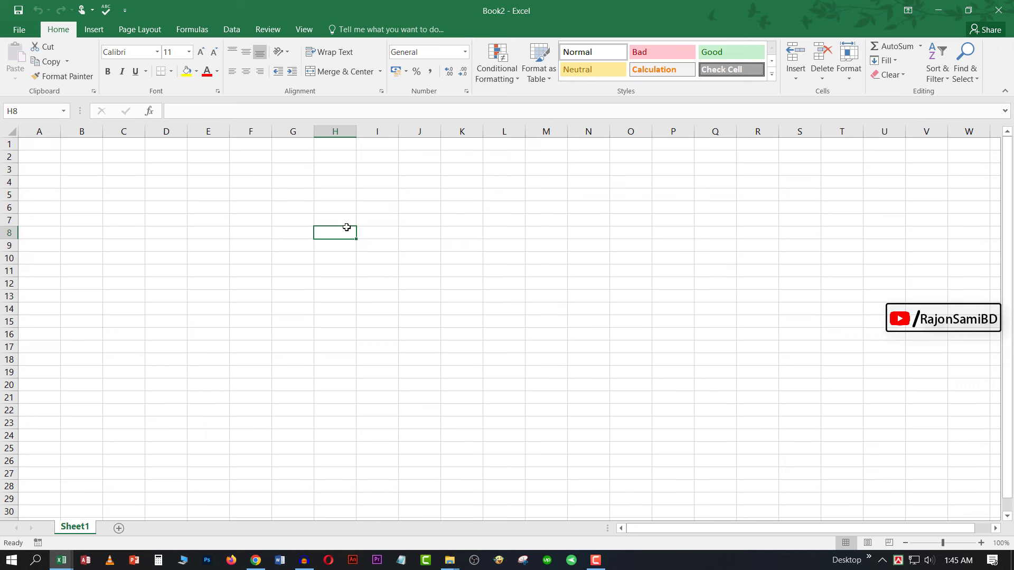
# Step: Type a name into H8, then clear it and move on to H10
pyautogui.click(347, 227)
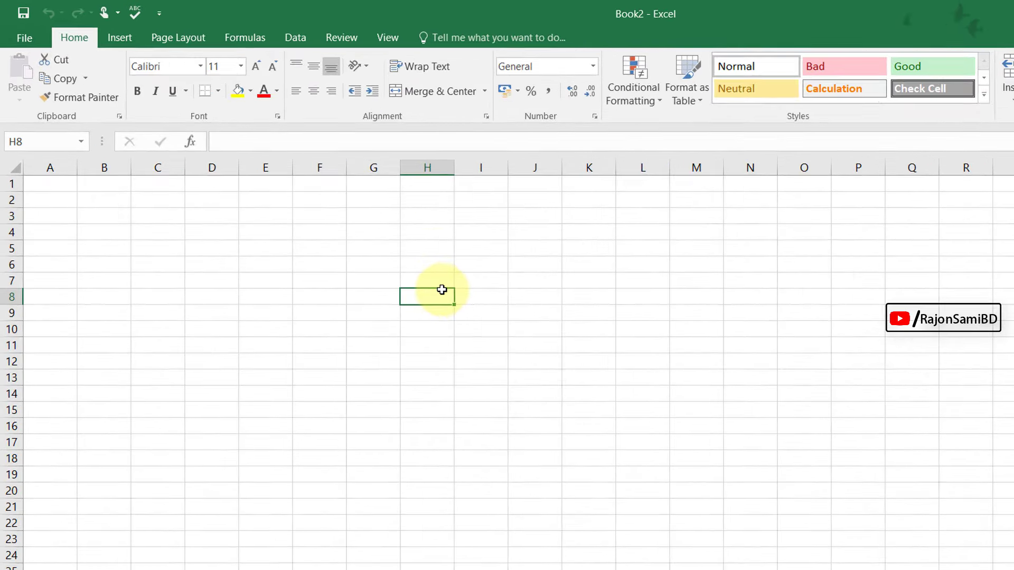
pyautogui.write('Rajon Sam')
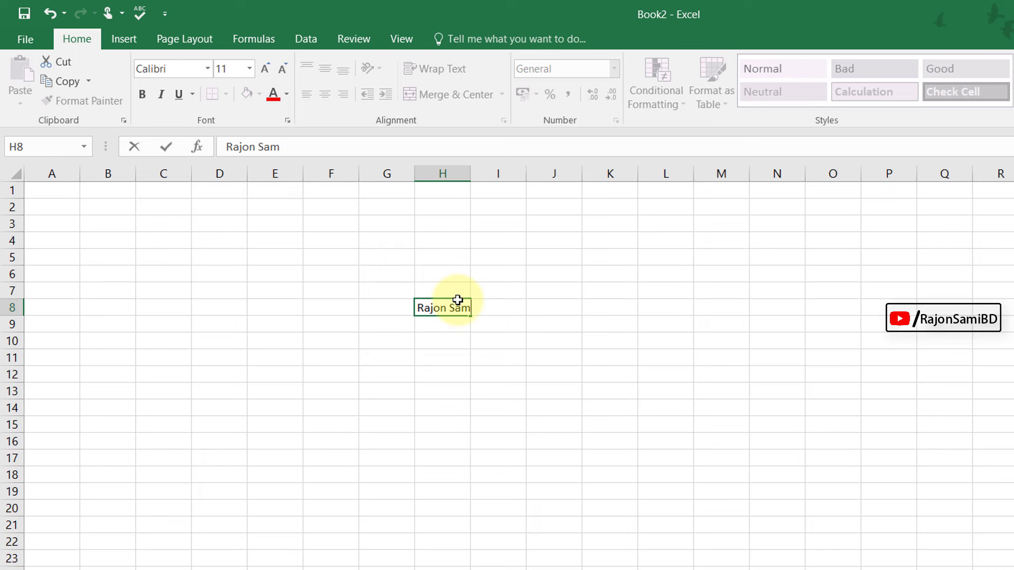
pyautogui.press('BackSpace')
pyautogui.press('BackSpace')
pyautogui.press('BackSpace')
pyautogui.press('BackSpace')
pyautogui.press('BackSpace')
pyautogui.press('BackSpace')
pyautogui.press('Return')
pyautogui.press('Return')
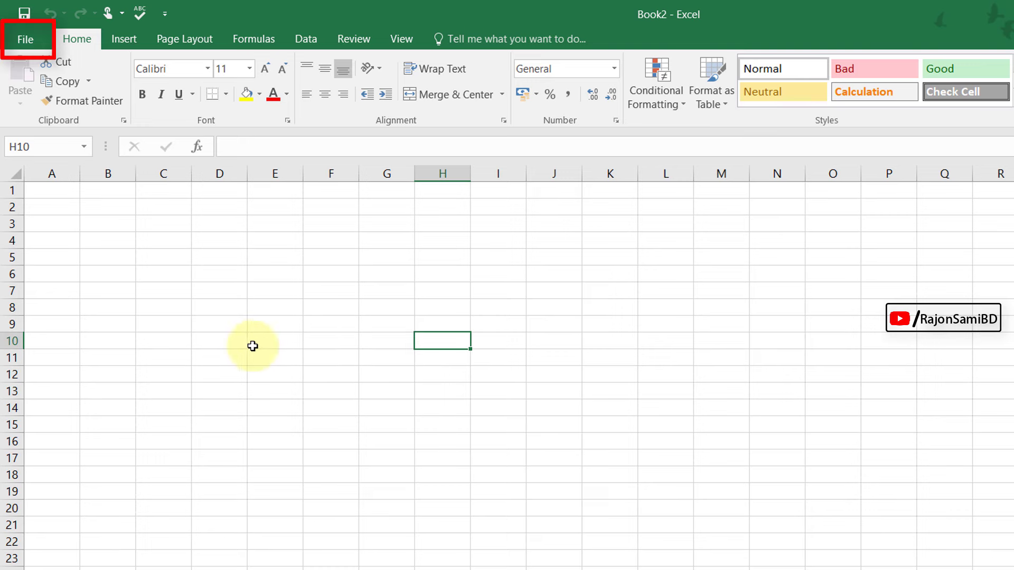
# Step: Open Excel Options via File and the Quick Access Toolbar route, then show the Proofing page
pyautogui.click(21, 43)
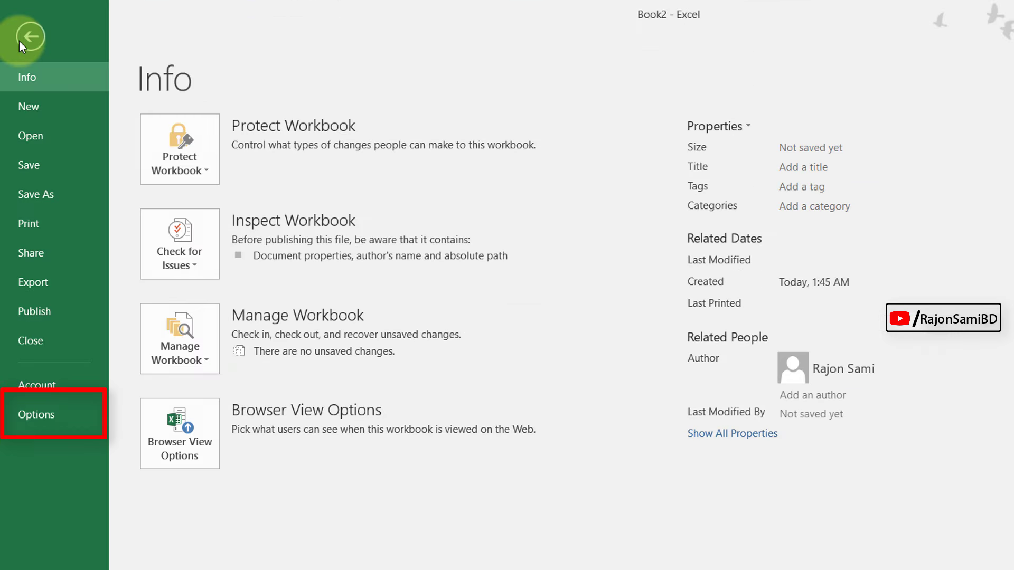
pyautogui.click(68, 424)
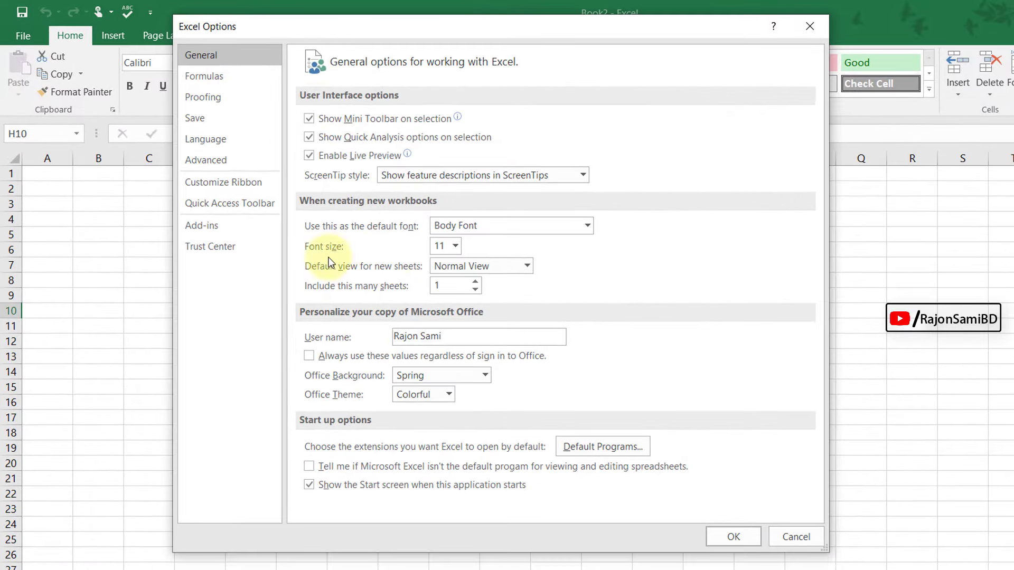
pyautogui.click(821, 30)
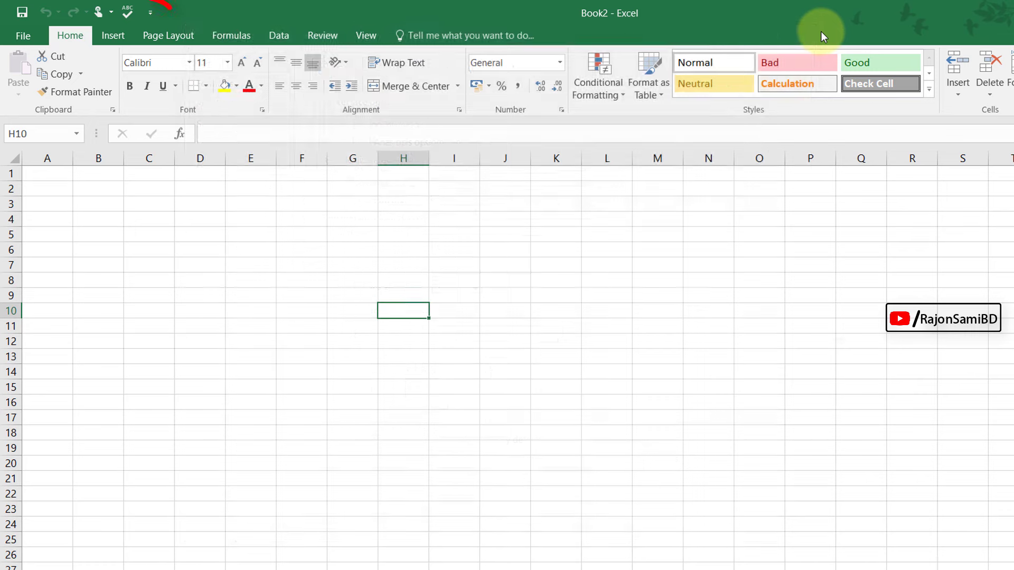
pyautogui.click(150, 13)
pyautogui.click(241, 288)
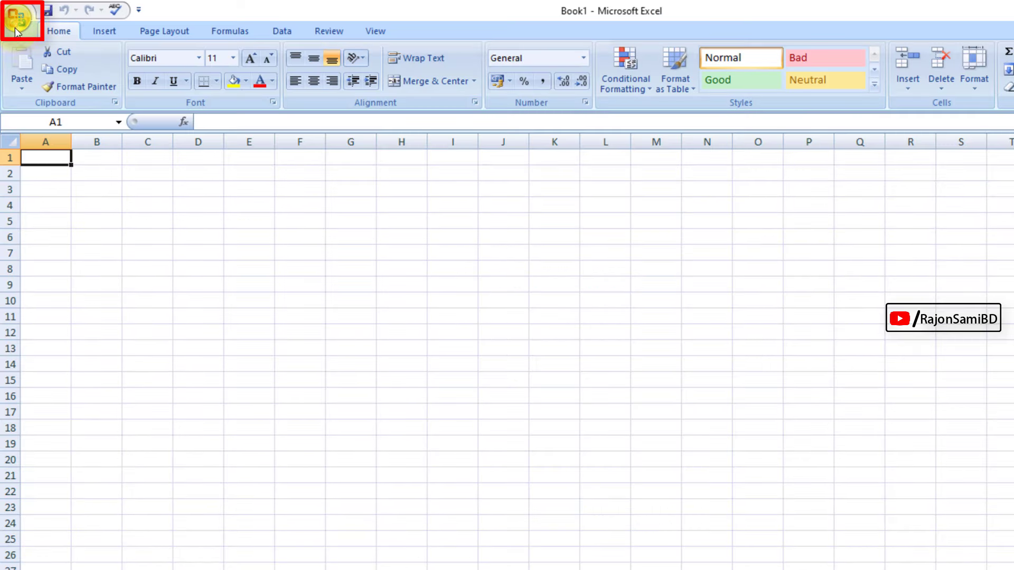
pyautogui.click(16, 29)
pyautogui.click(232, 367)
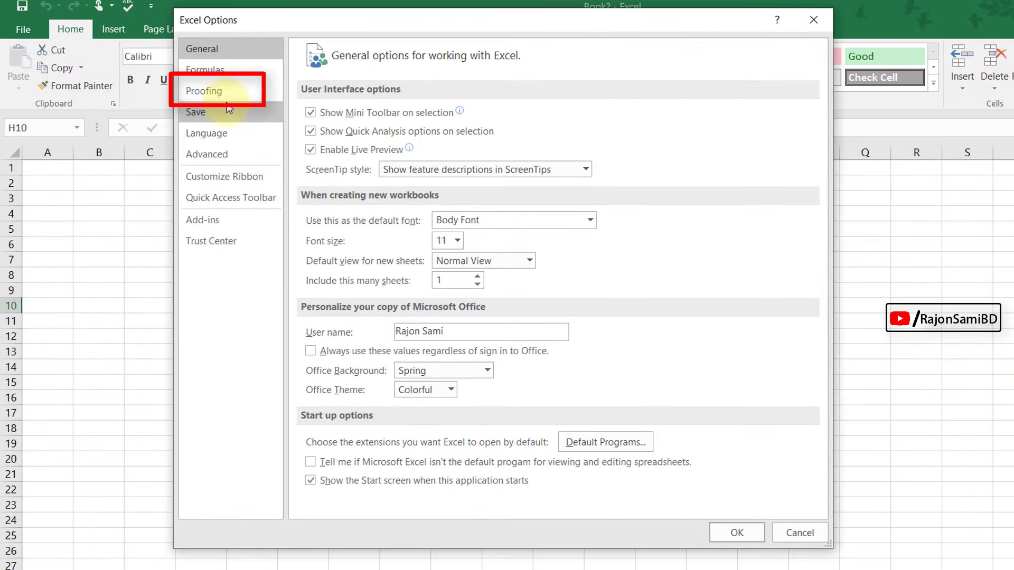
pyautogui.click(224, 94)
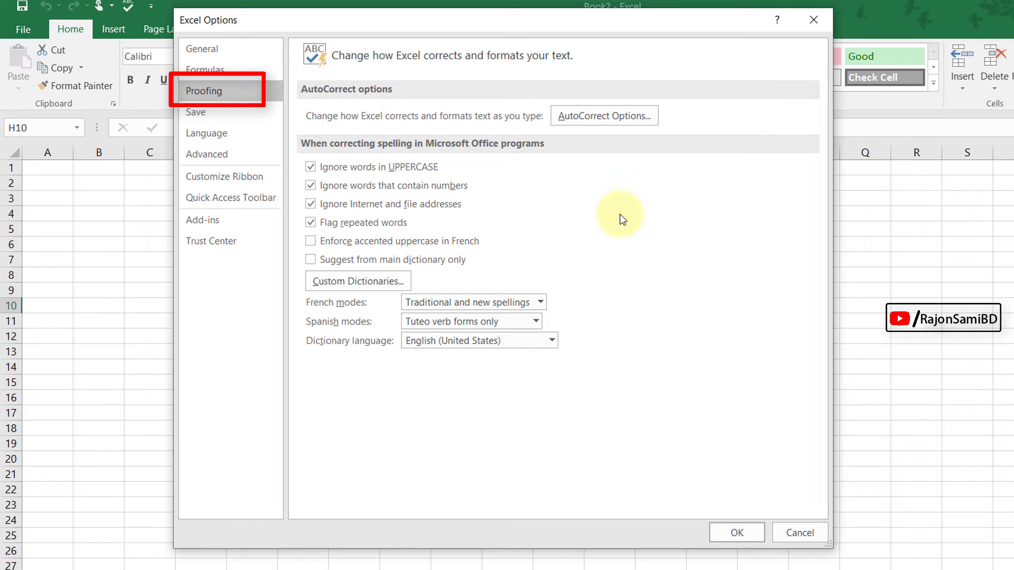
# Step: Add an AutoCorrect entry replacing rs with the presenter's full name, then confirm both dialogs
pyautogui.click(623, 120)
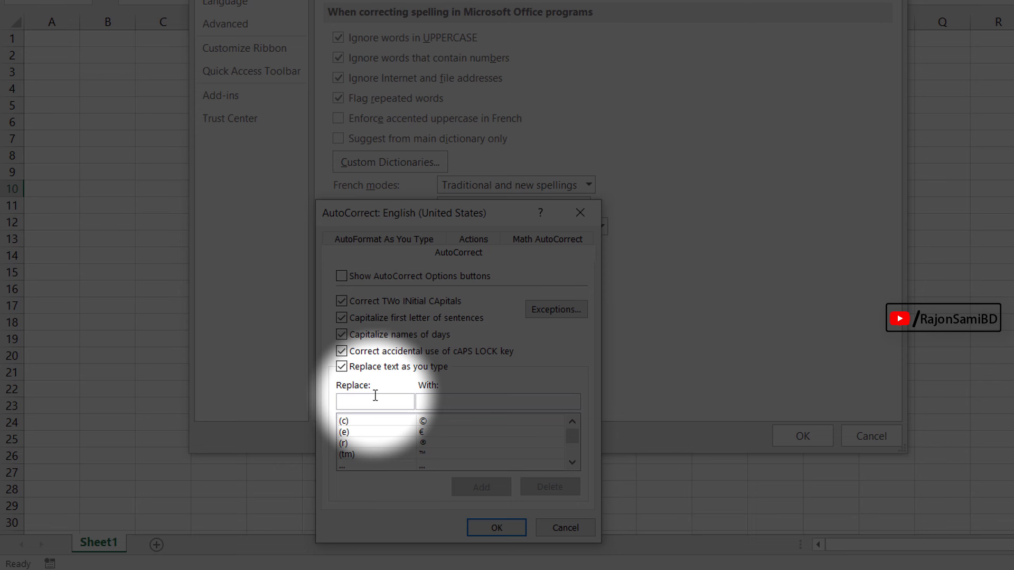
pyautogui.write('rs')
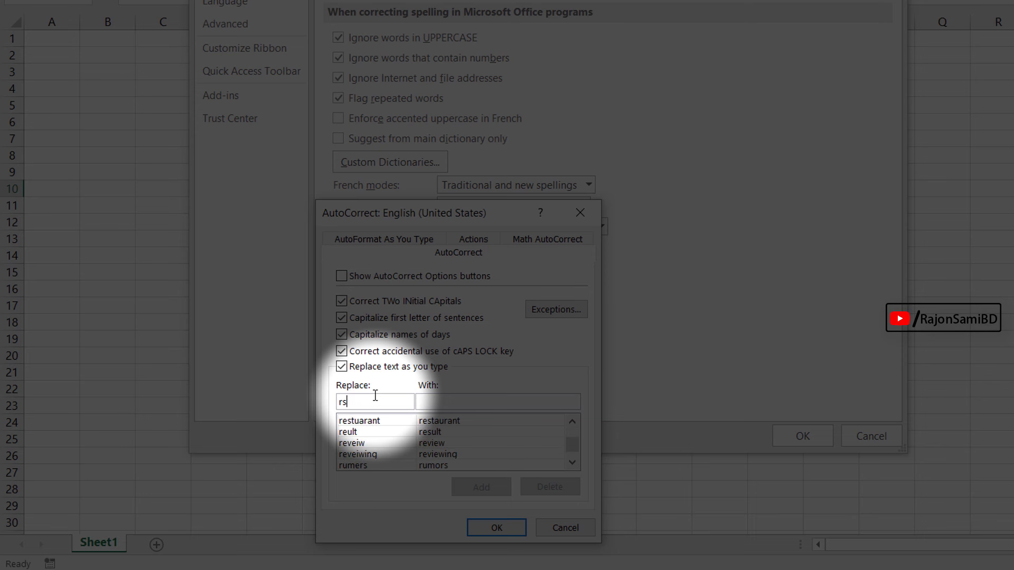
pyautogui.click(454, 404)
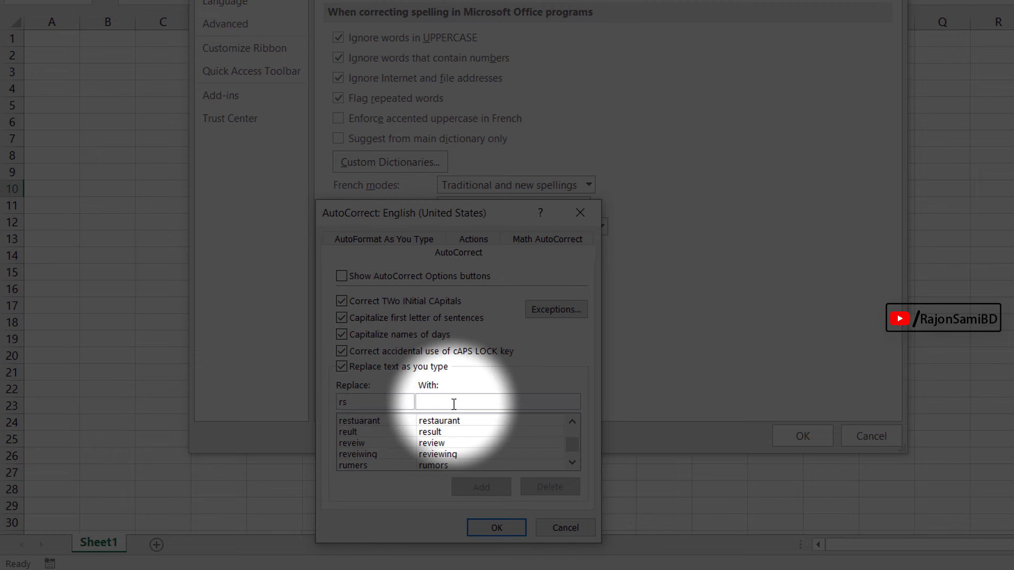
pyautogui.write('Rajon Sami')
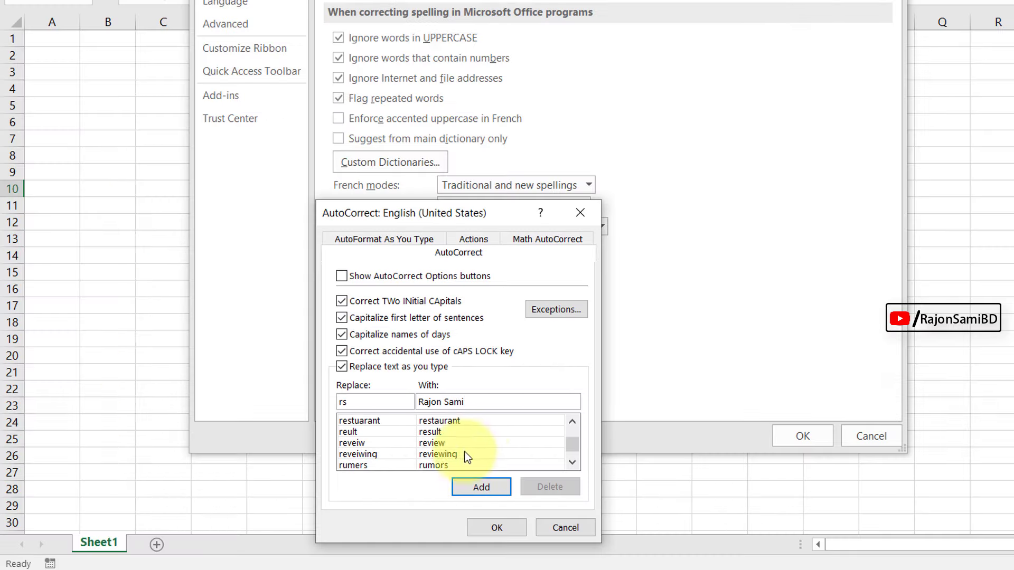
pyautogui.click(480, 488)
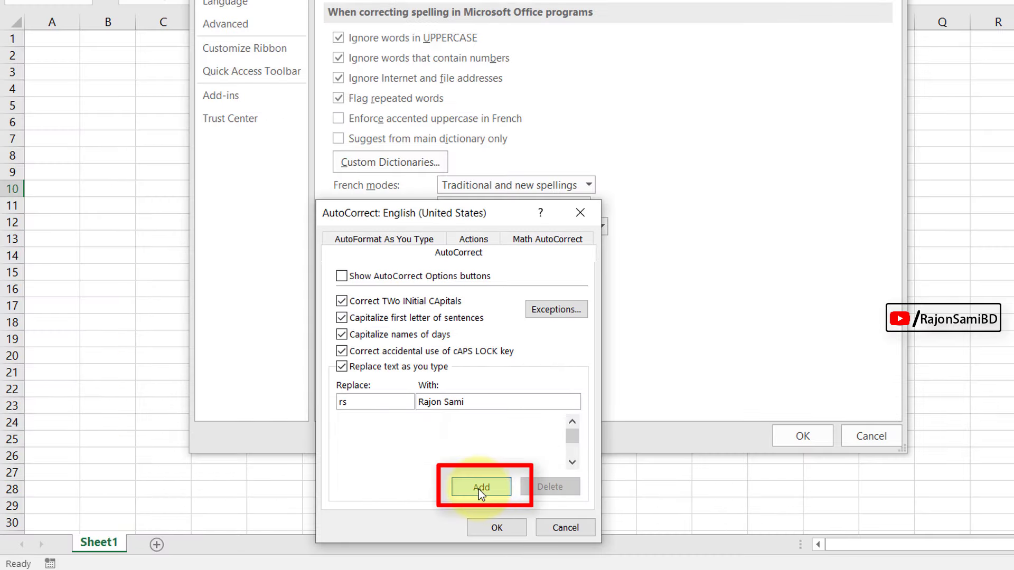
pyautogui.click(499, 530)
pyautogui.click(796, 446)
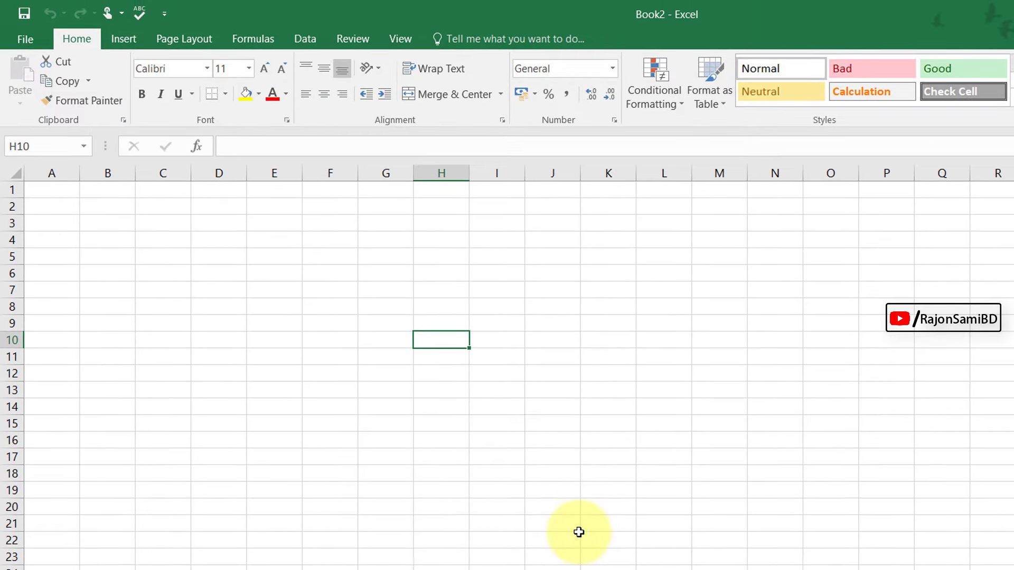
# Step: Enter rs in H10 and RSD in I12 so both expand to the full name; AutoFit column H
pyautogui.write('r')
pyautogui.press('Return')
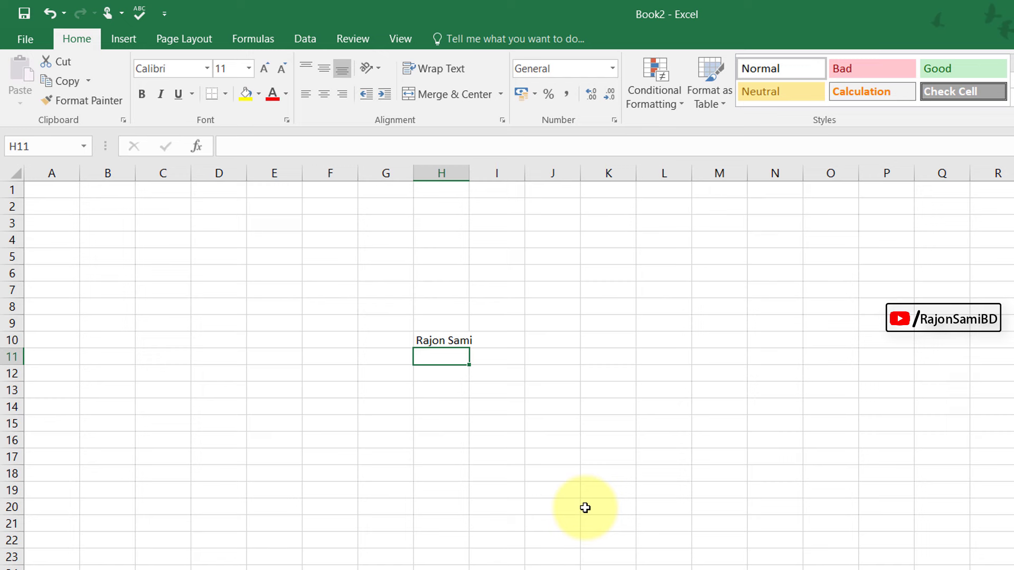
pyautogui.doubleClick(468, 172)
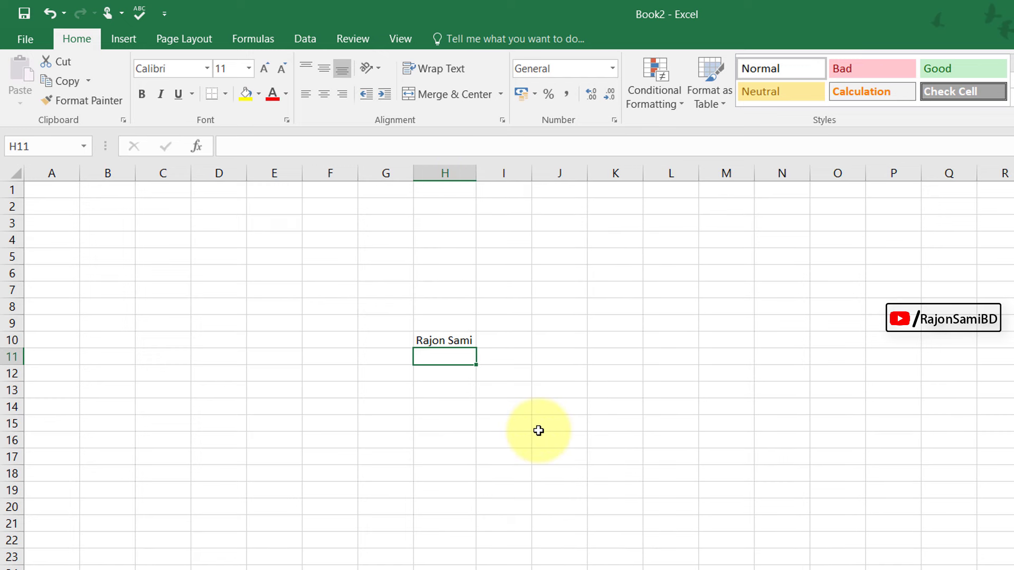
pyautogui.click(493, 382)
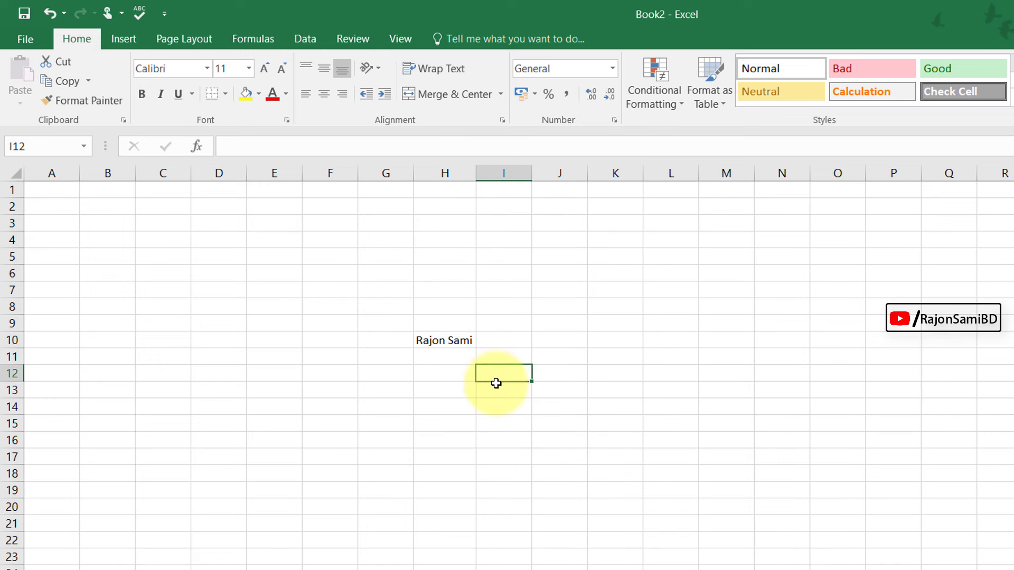
pyautogui.write('RSD')
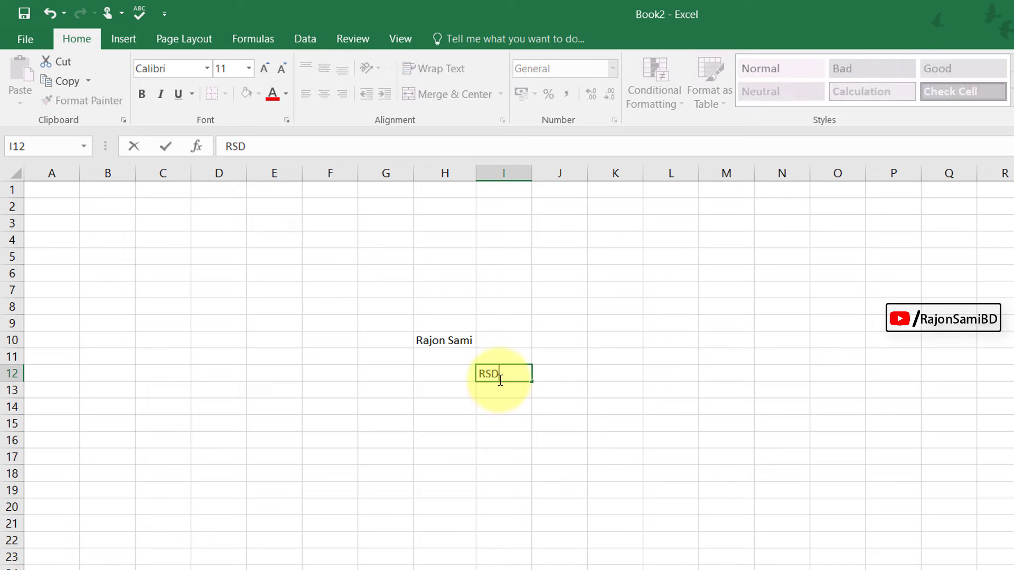
pyautogui.press('Return')
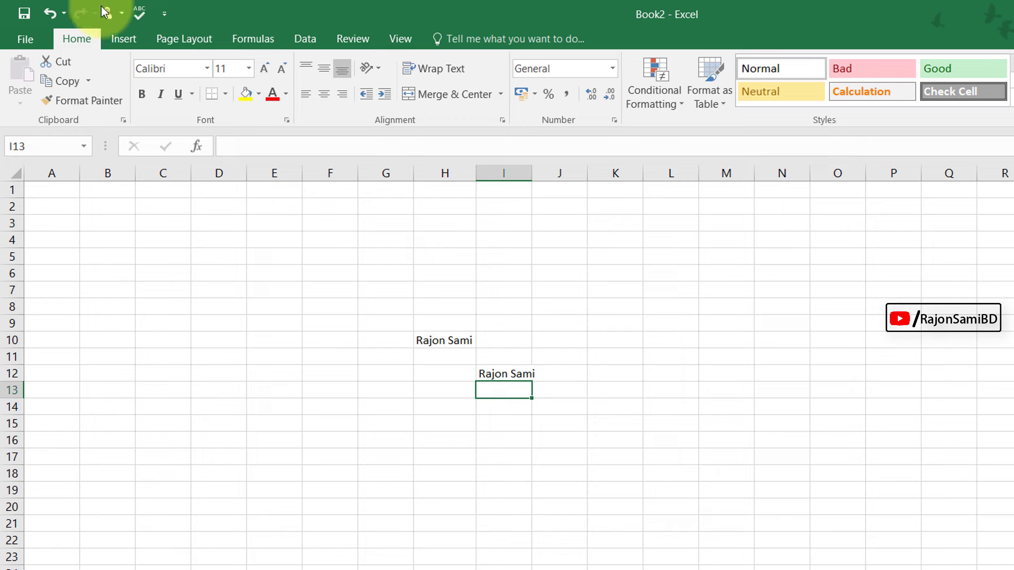
# Step: Reopen AutoCorrect Options through File > Options > Proofing
pyautogui.click(26, 40)
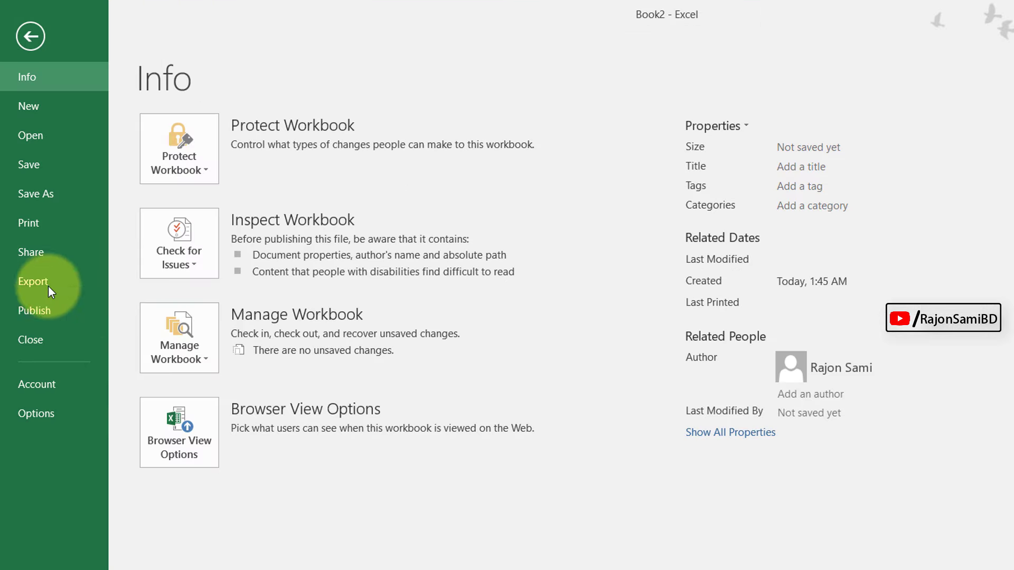
pyautogui.click(46, 416)
pyautogui.click(240, 105)
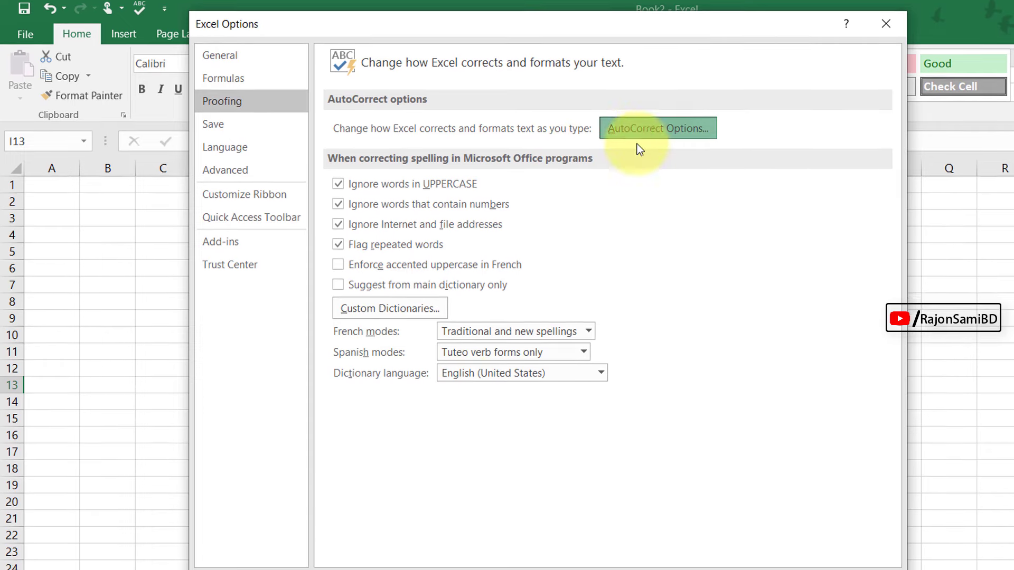
pyautogui.click(637, 136)
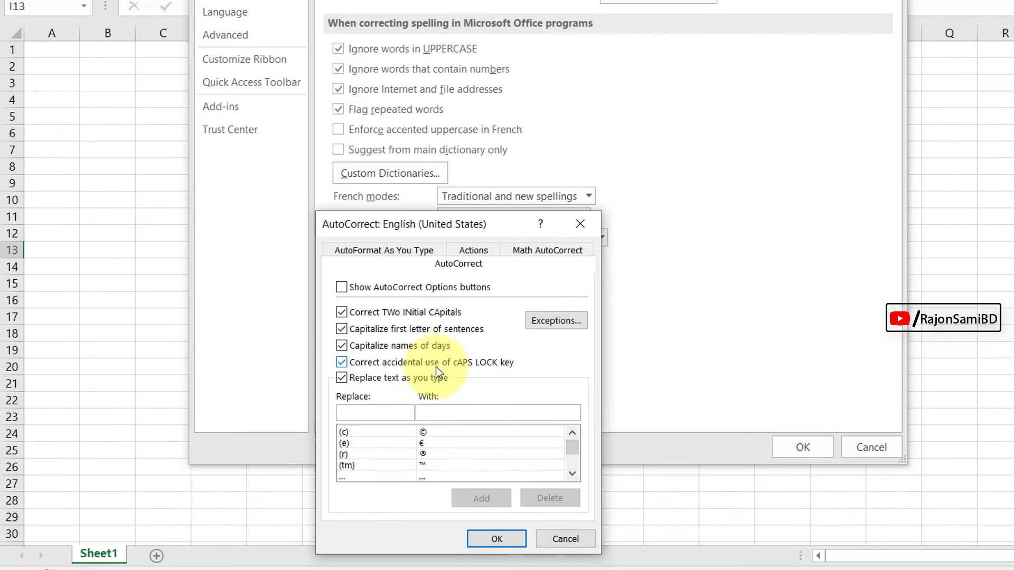
# Step: Add the KBL → Kazal Brothers Limited entry and confirm both dialogs
pyautogui.write('KBL')
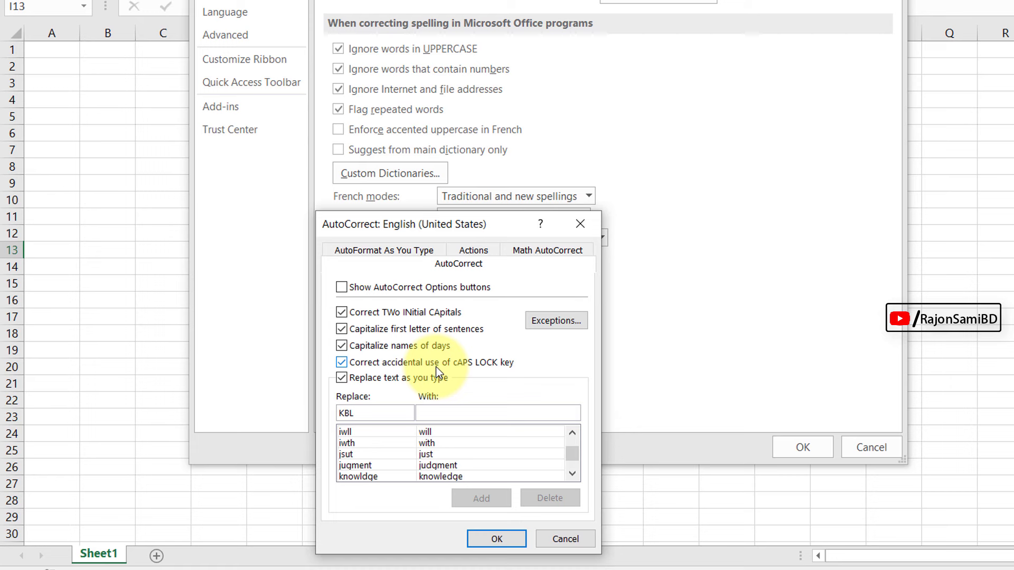
pyautogui.click(462, 408)
pyautogui.write('Kazal ')
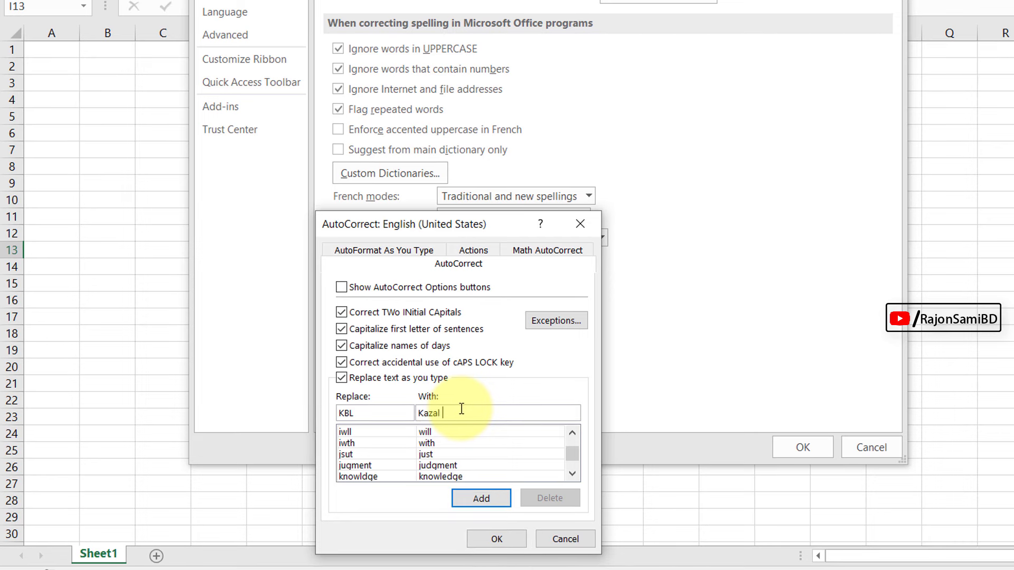
pyautogui.write('d')
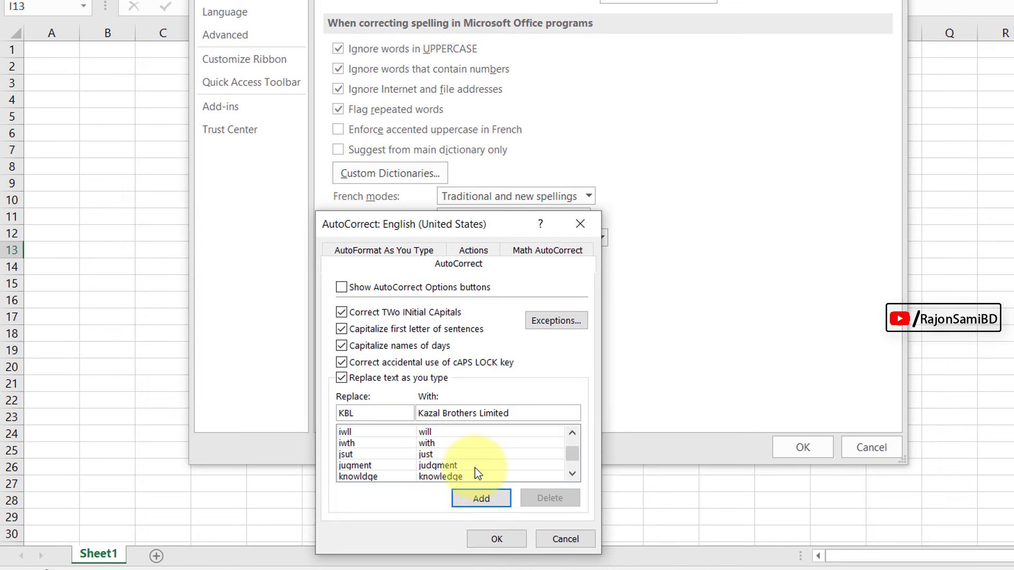
pyautogui.click(469, 502)
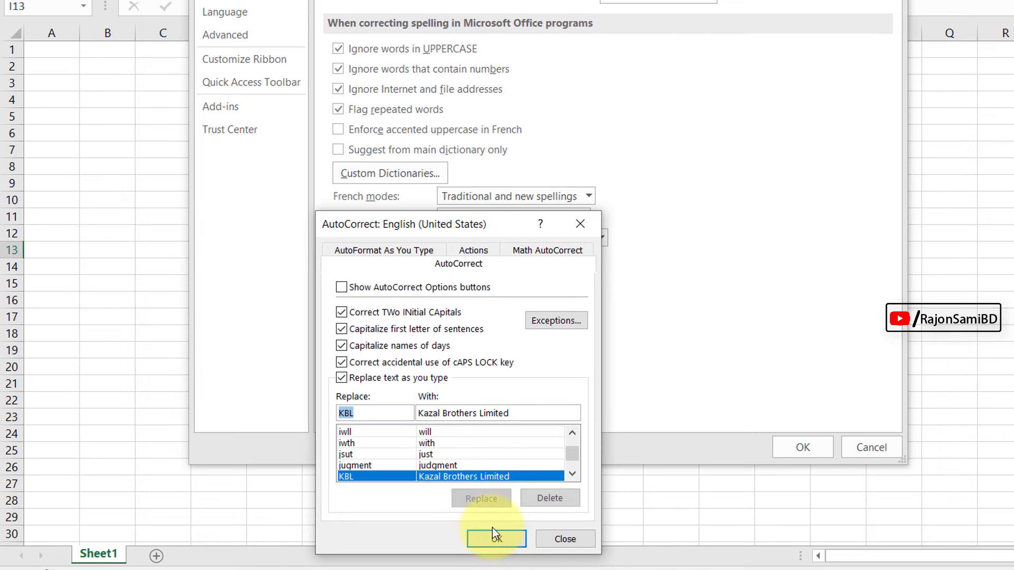
pyautogui.click(498, 539)
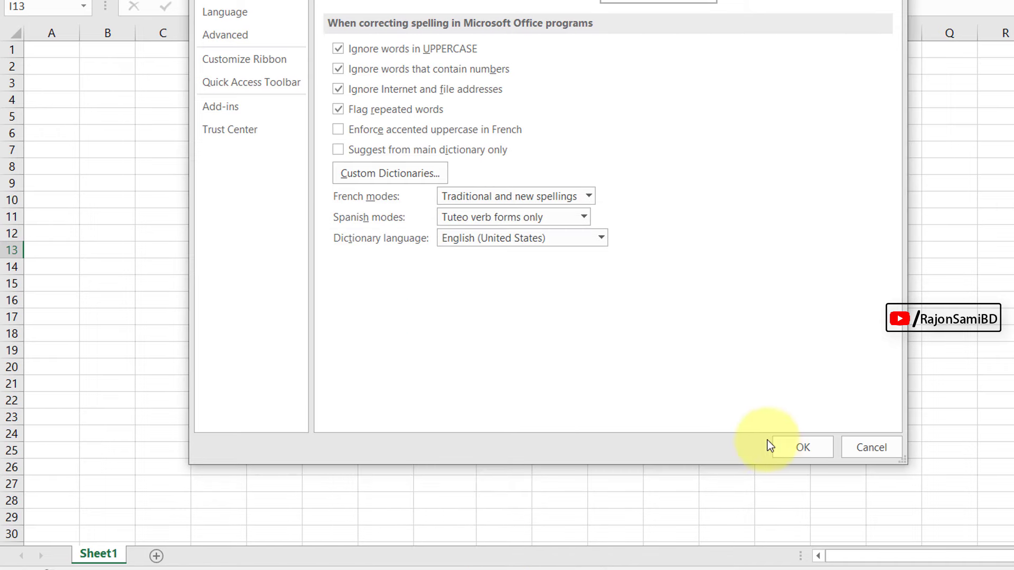
pyautogui.click(801, 448)
pyautogui.click(673, 255)
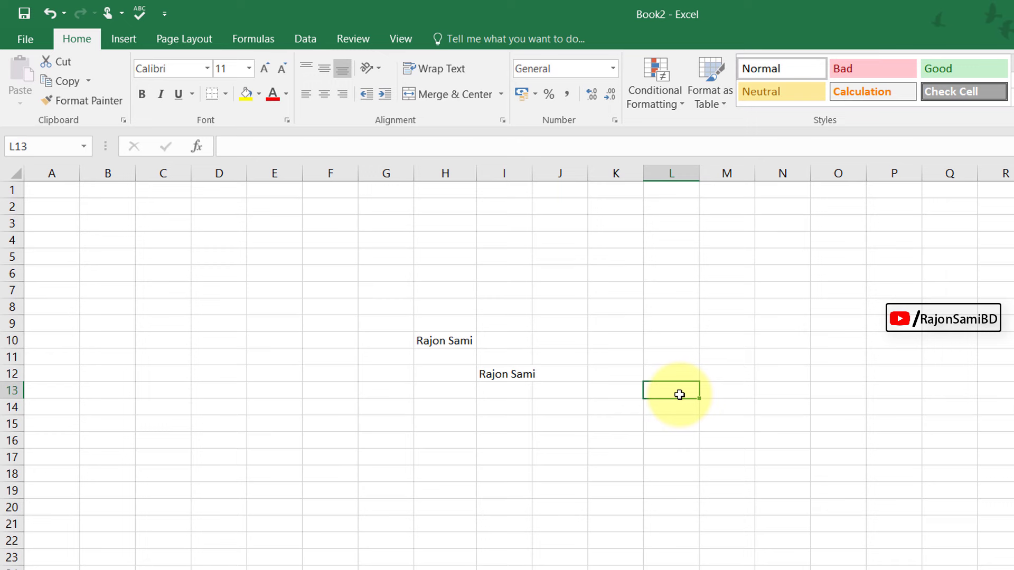
# Step: Enter KBL in L13 (expands to Kazal Brothers Limited) and lowercase kbl in O14, which stays unchanged
pyautogui.write('KBL')
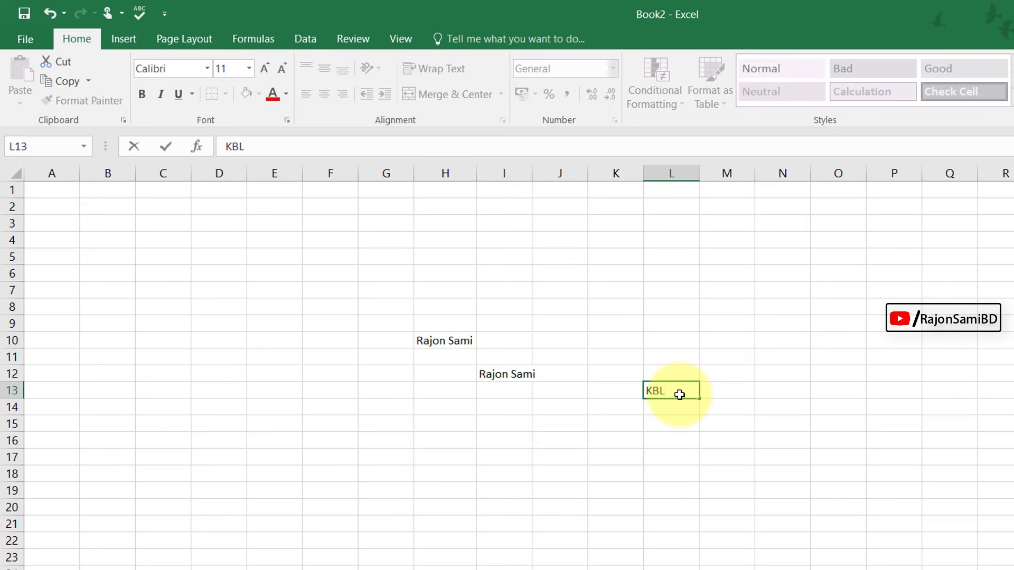
pyautogui.press('Return')
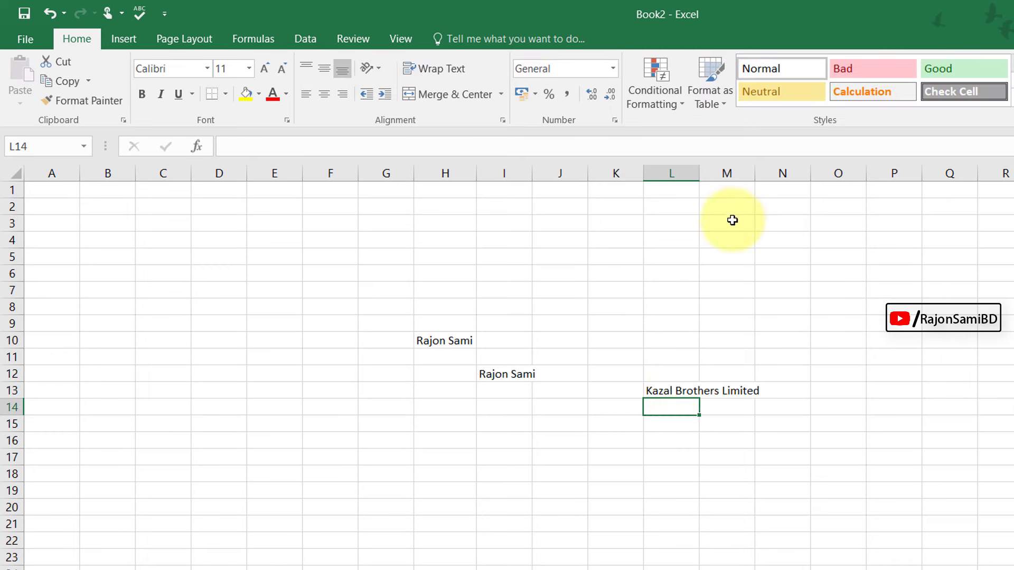
pyautogui.click(848, 395)
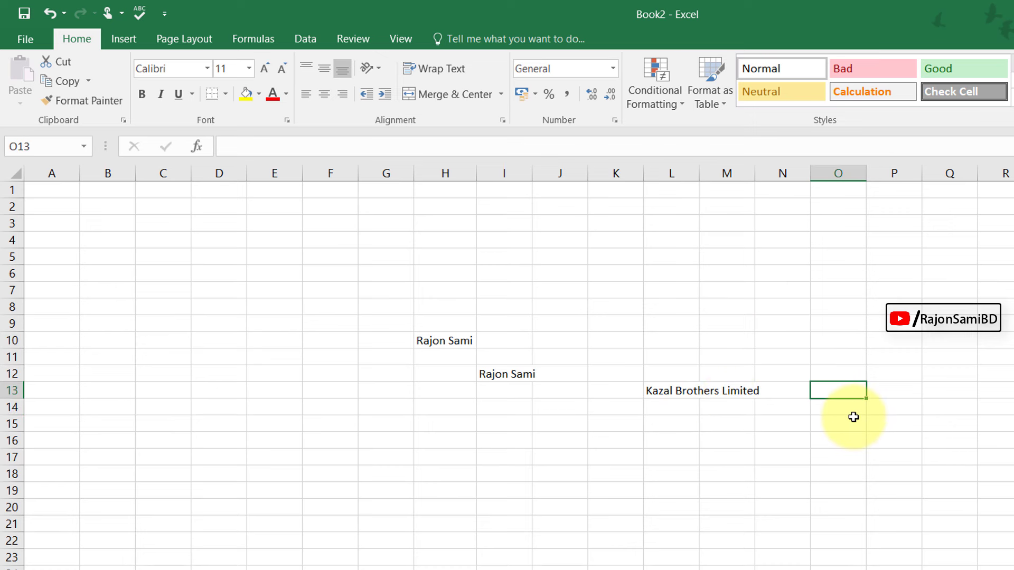
pyautogui.click(851, 411)
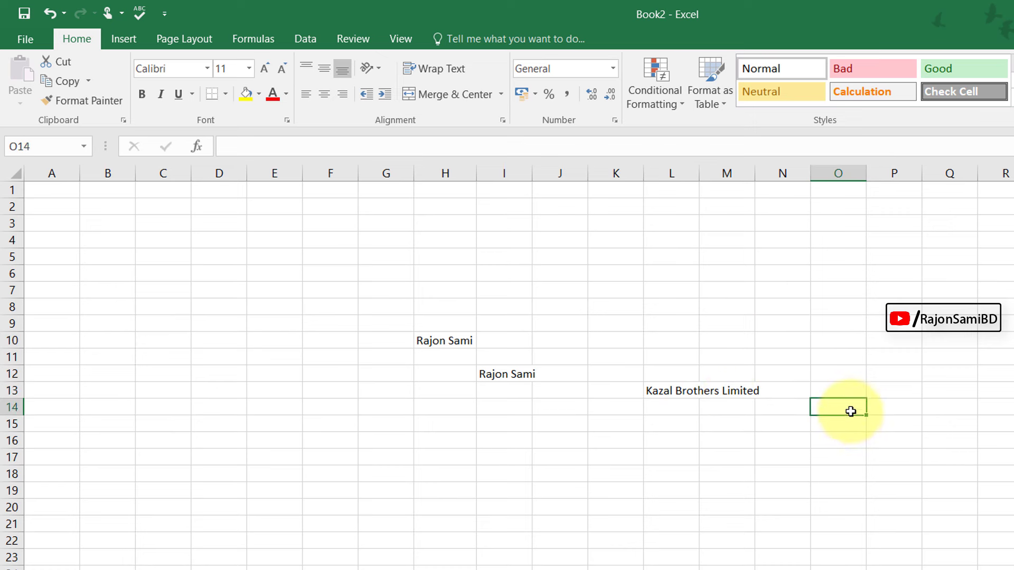
pyautogui.write('kbl')
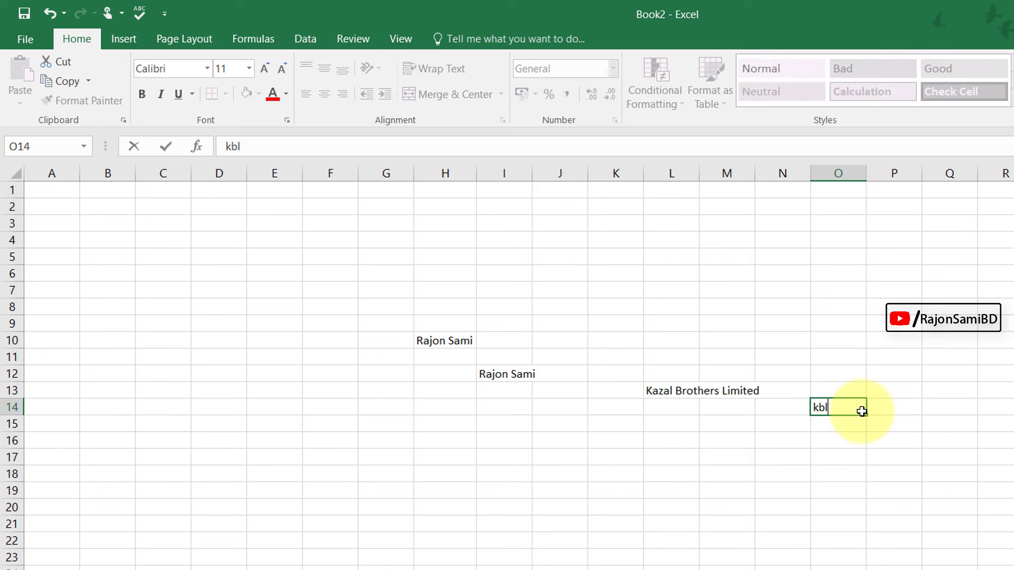
pyautogui.press('Return')
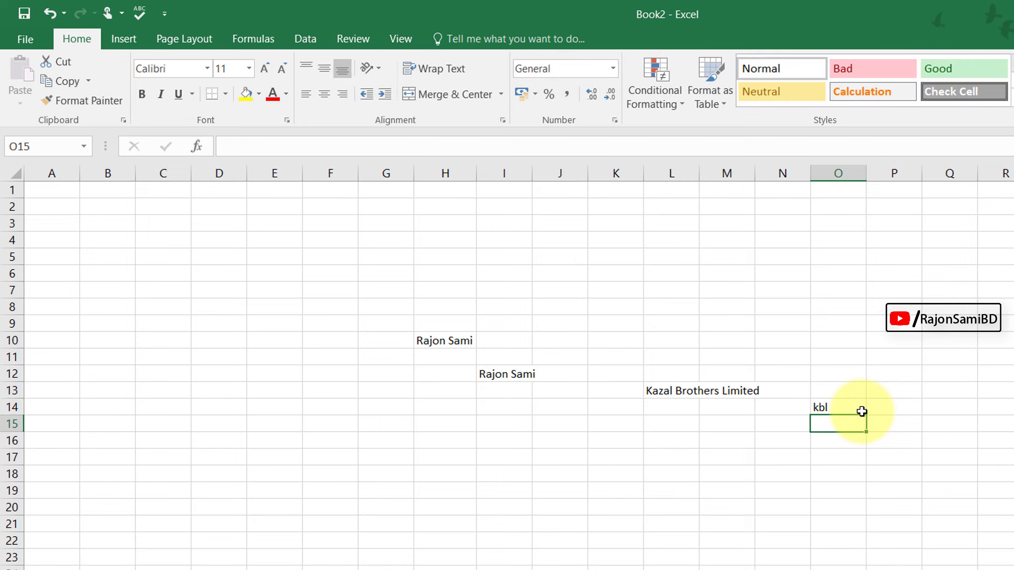
pyautogui.click(836, 410)
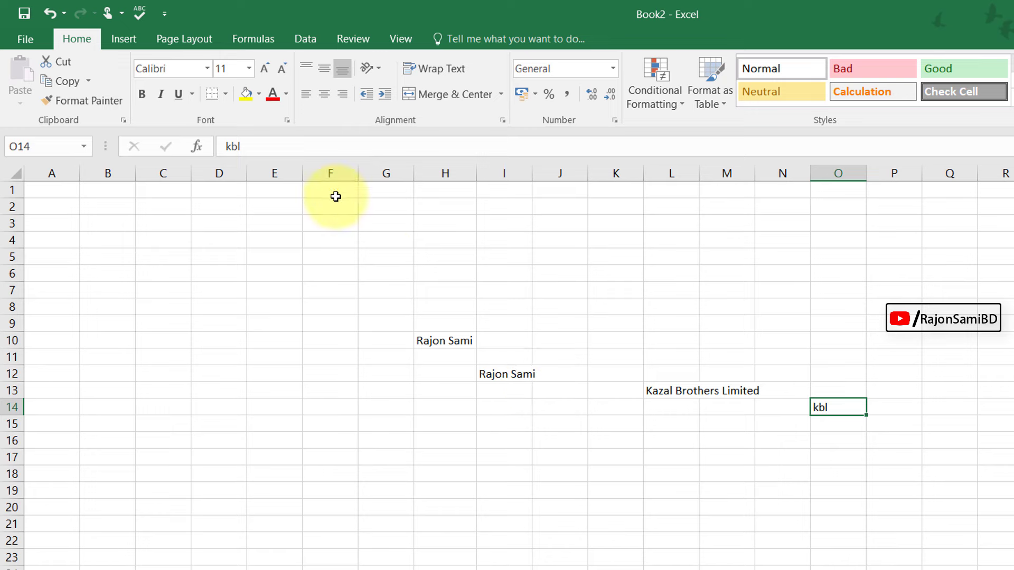
# Step: Delete the rs entry from AutoCorrect, reached via Quick Access Toolbar > More Commands > Proofing
pyautogui.click(164, 14)
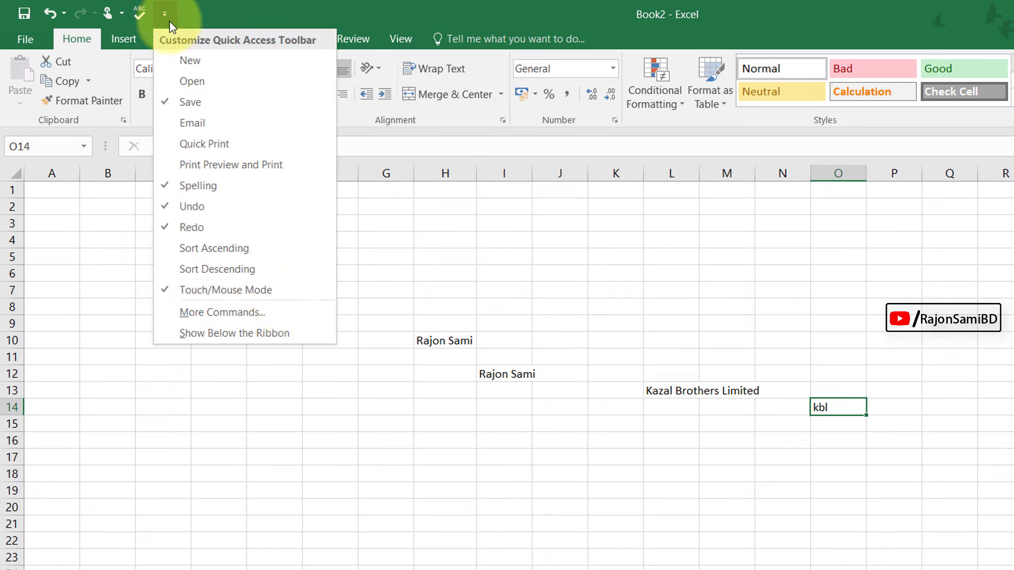
pyautogui.click(240, 313)
pyautogui.click(233, 107)
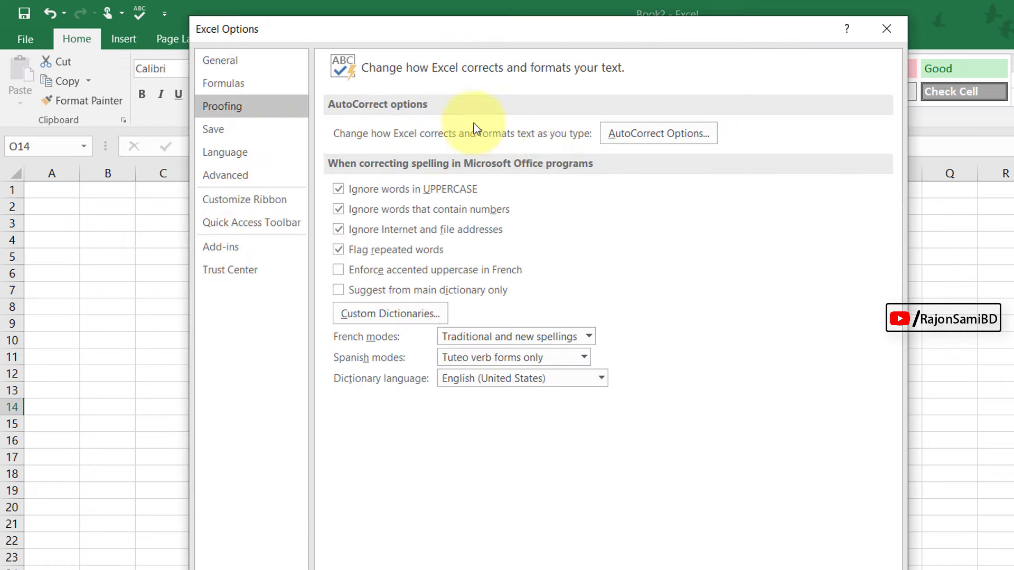
pyautogui.click(662, 136)
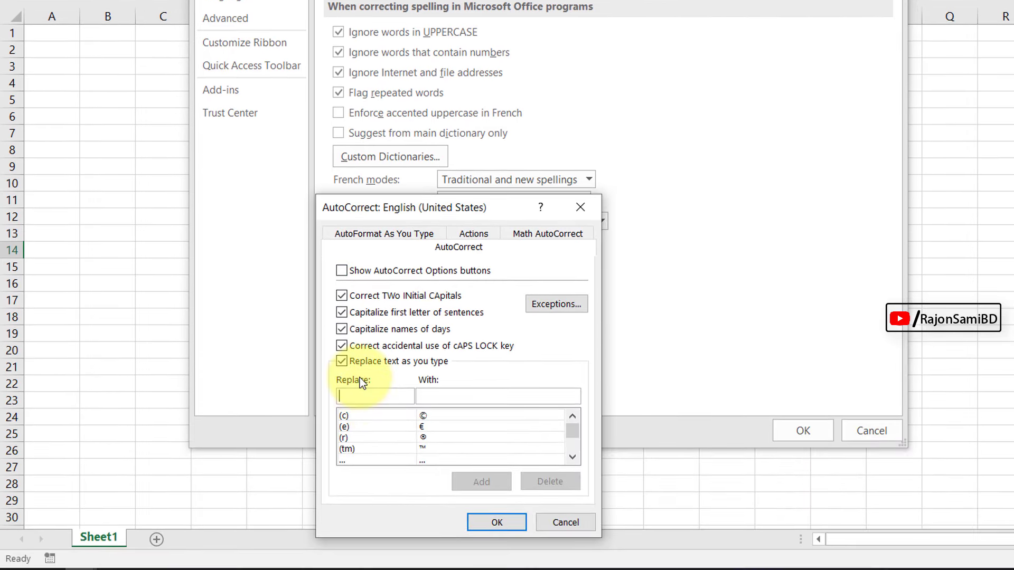
pyautogui.write('rs')
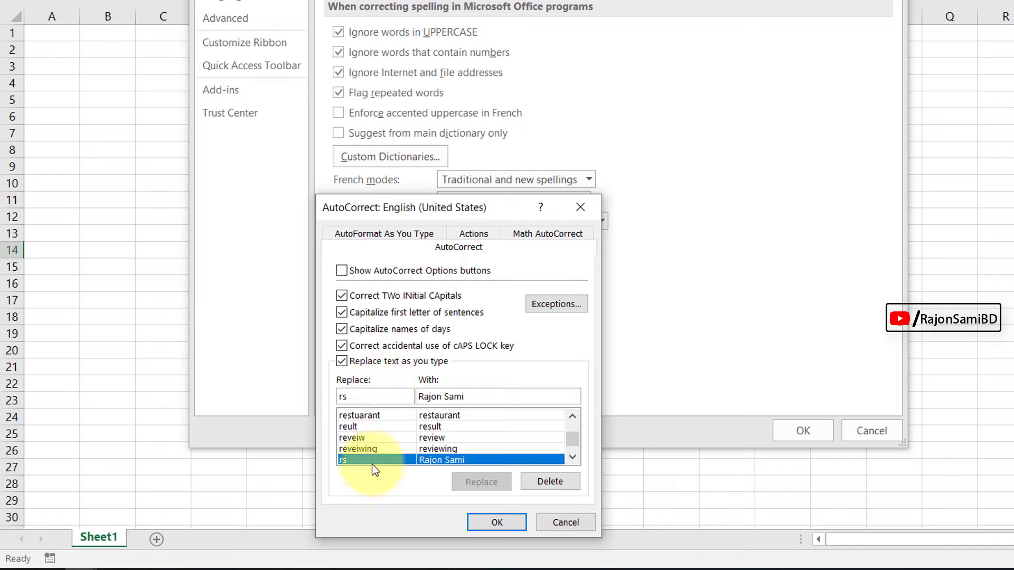
pyautogui.click(571, 482)
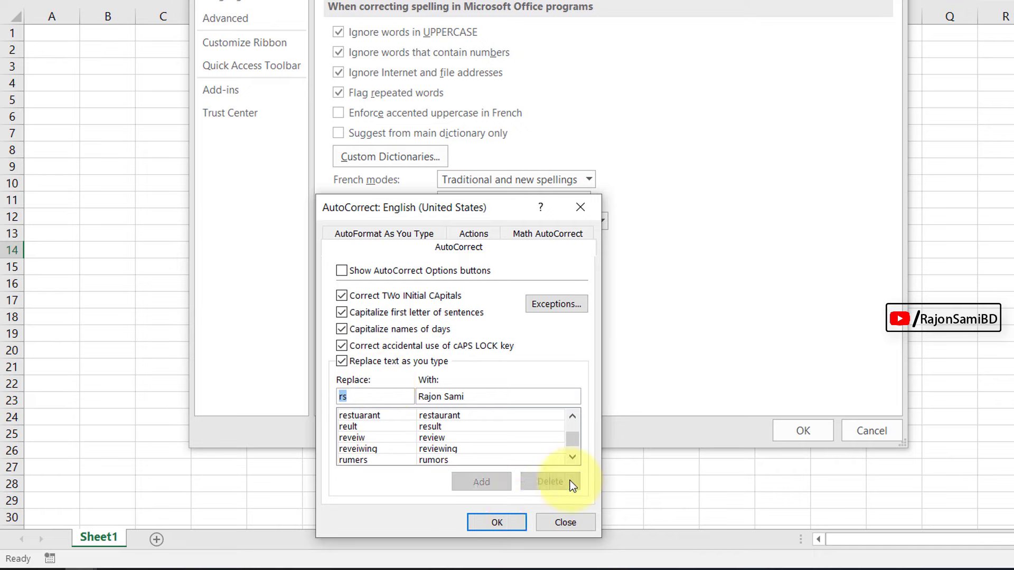
pyautogui.click(505, 522)
# Step: Close Excel Options and enter rs in D14 to confirm it stays as plain rs
pyautogui.click(803, 431)
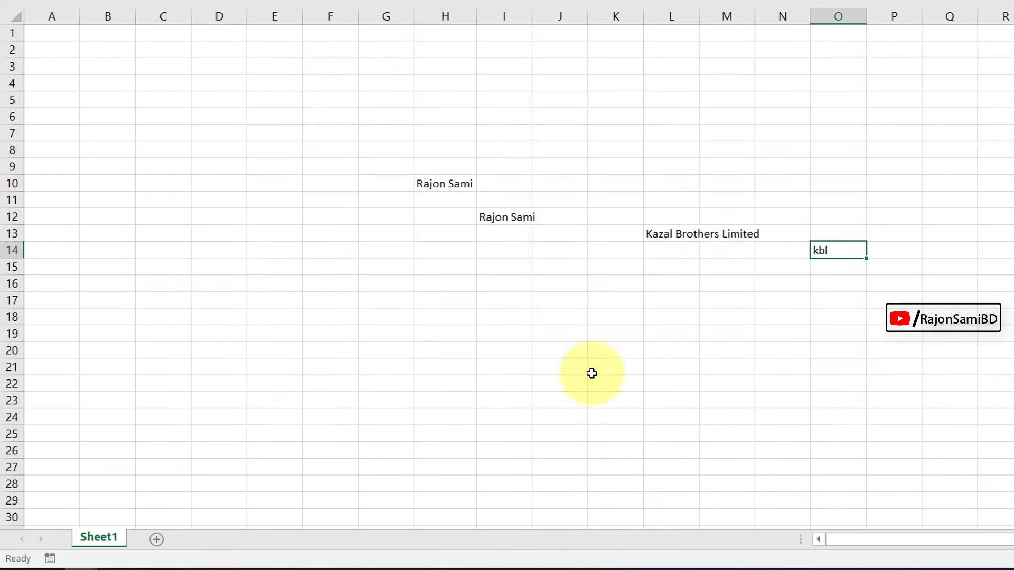
pyautogui.click(203, 246)
pyautogui.write('rs')
pyautogui.press('Return')
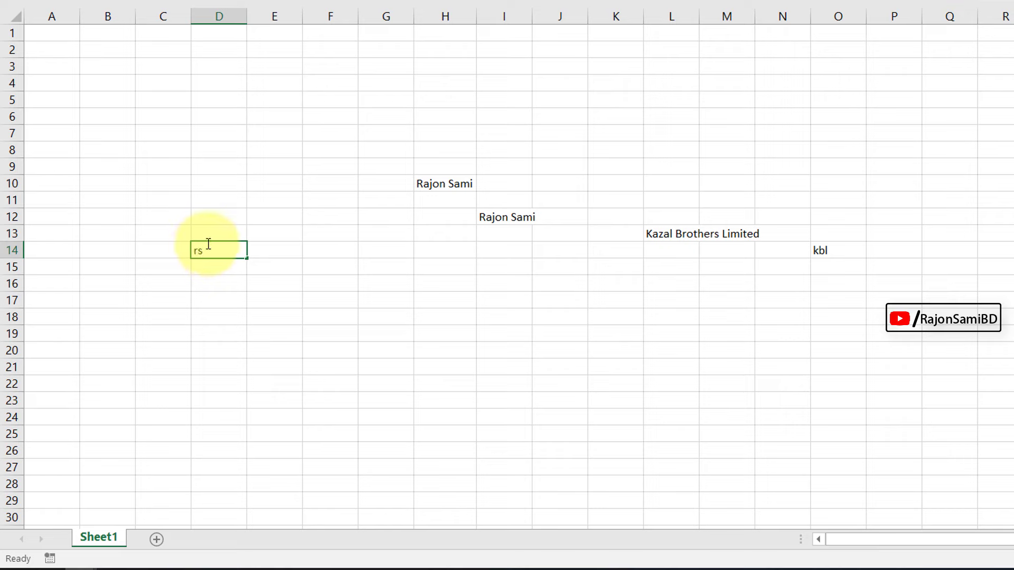